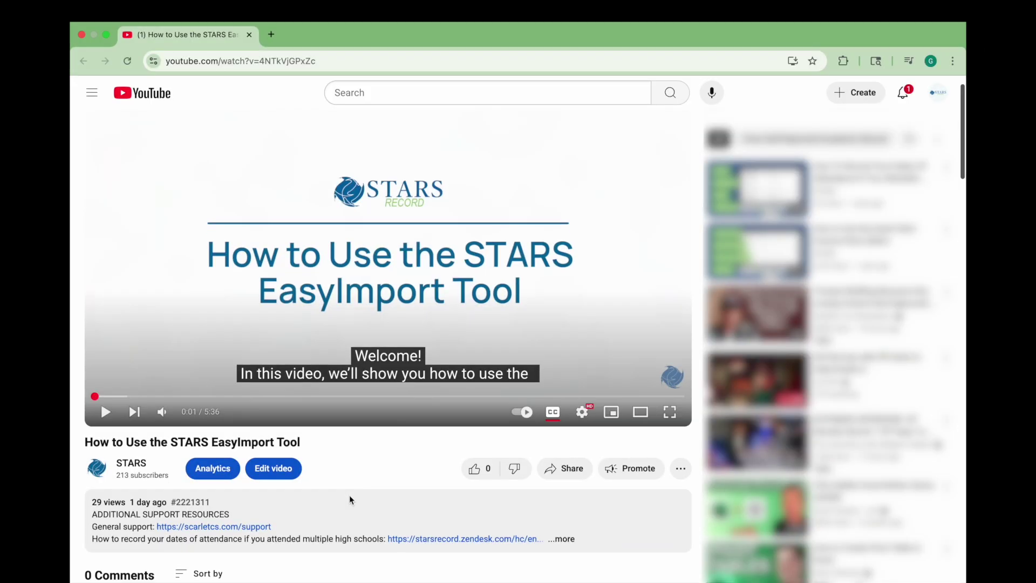
{"action": "scroll", "coordinate": [349, 500], "scroll_direction": "down", "scroll_amount": 3}
{"action": "scroll", "coordinate": [350, 499], "scroll_direction": "down", "scroll_amount": 1}
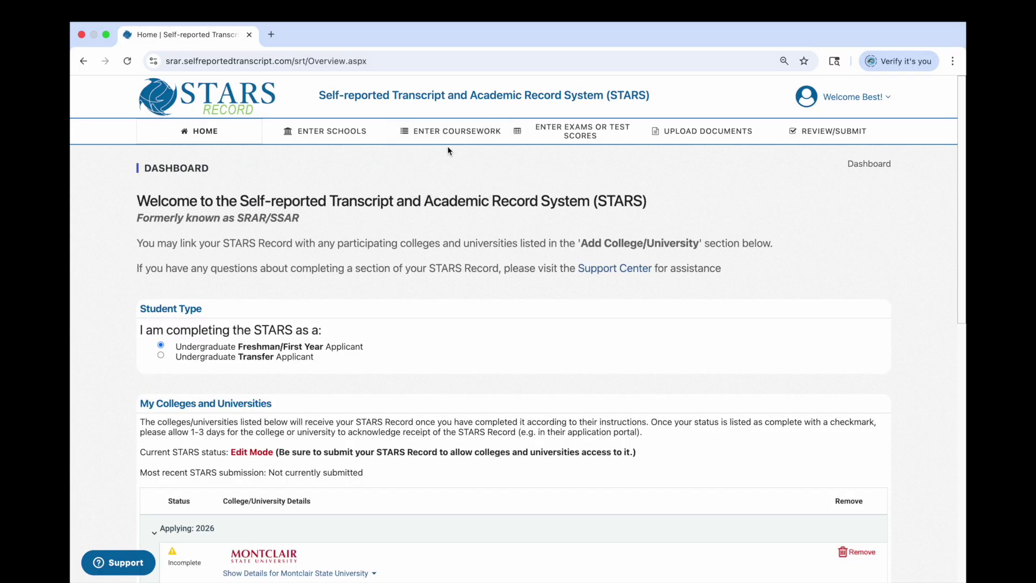
Open the 11th Grade coursework entry page for Montgomery High School
{"action": "left_click", "coordinate": [450, 132]}
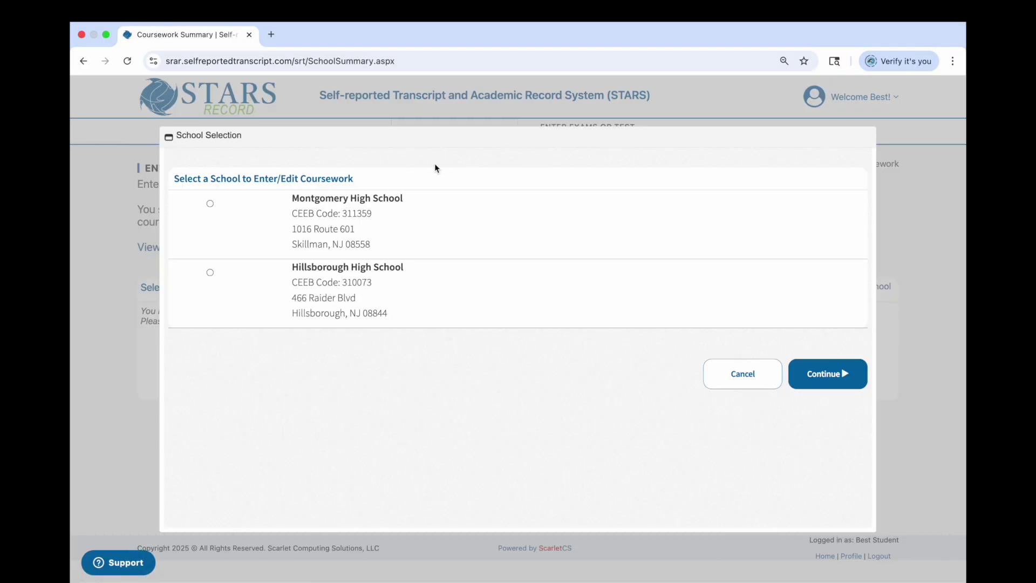
{"action": "left_click", "coordinate": [827, 374]}
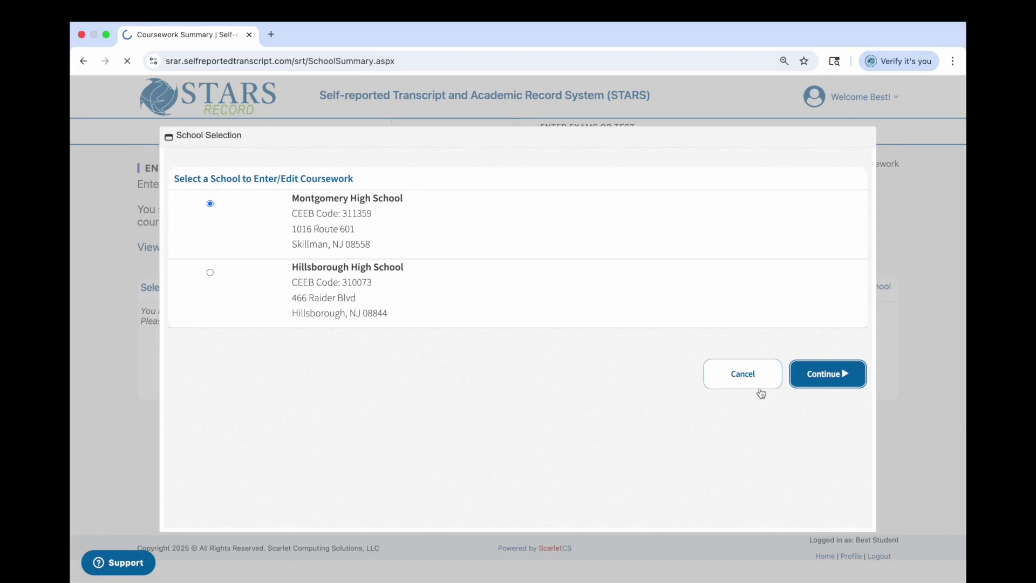
{"action": "scroll", "coordinate": [472, 458], "scroll_direction": "down", "scroll_amount": 1}
{"action": "scroll", "coordinate": [473, 458], "scroll_direction": "down", "scroll_amount": 5}
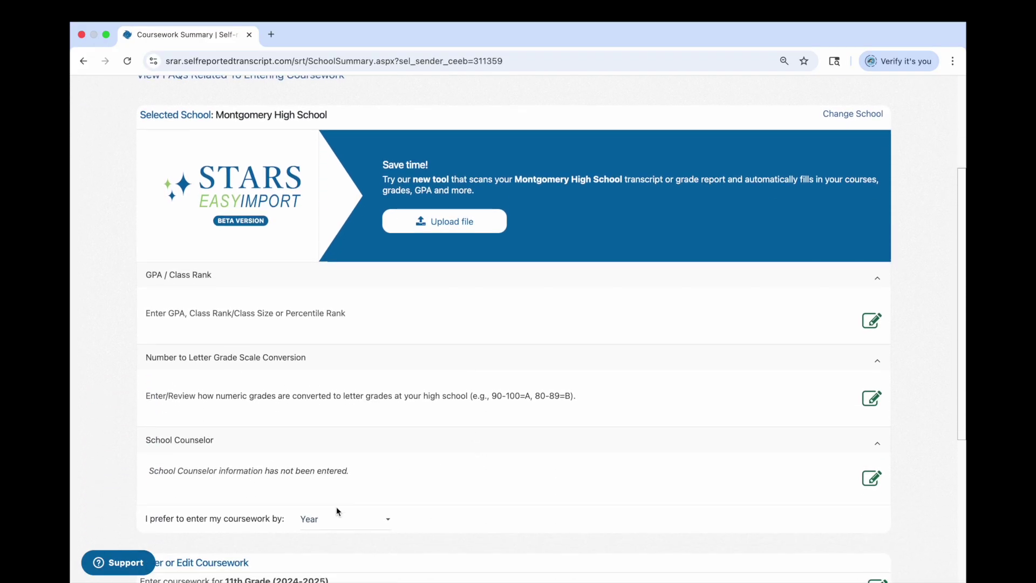
{"action": "scroll", "coordinate": [472, 458], "scroll_direction": "down", "scroll_amount": 4}
{"action": "left_click", "coordinate": [287, 429]}
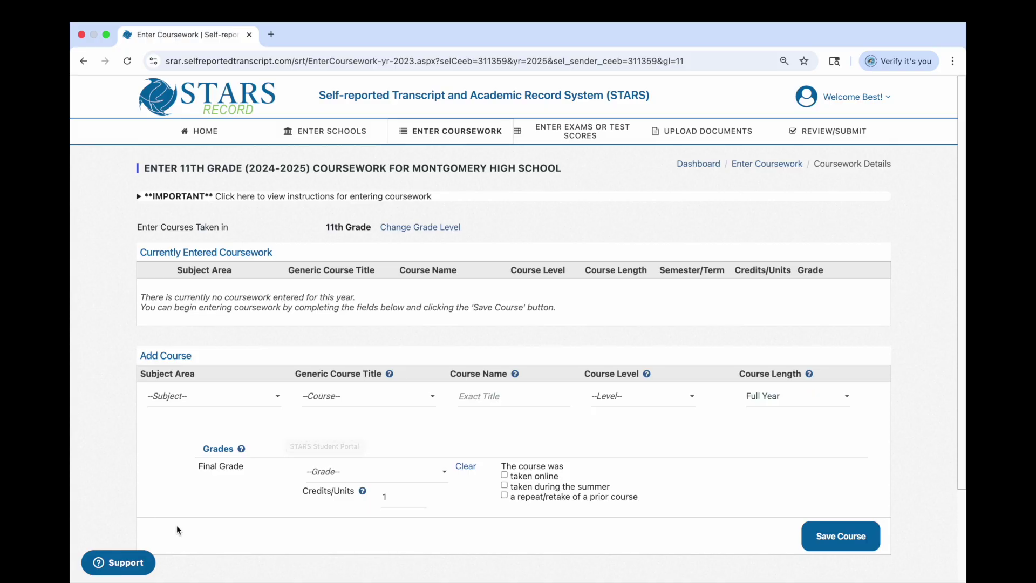
Choose English as the subject area and BRITISH LITERATURE as the generic course title
{"action": "left_click", "coordinate": [274, 395]}
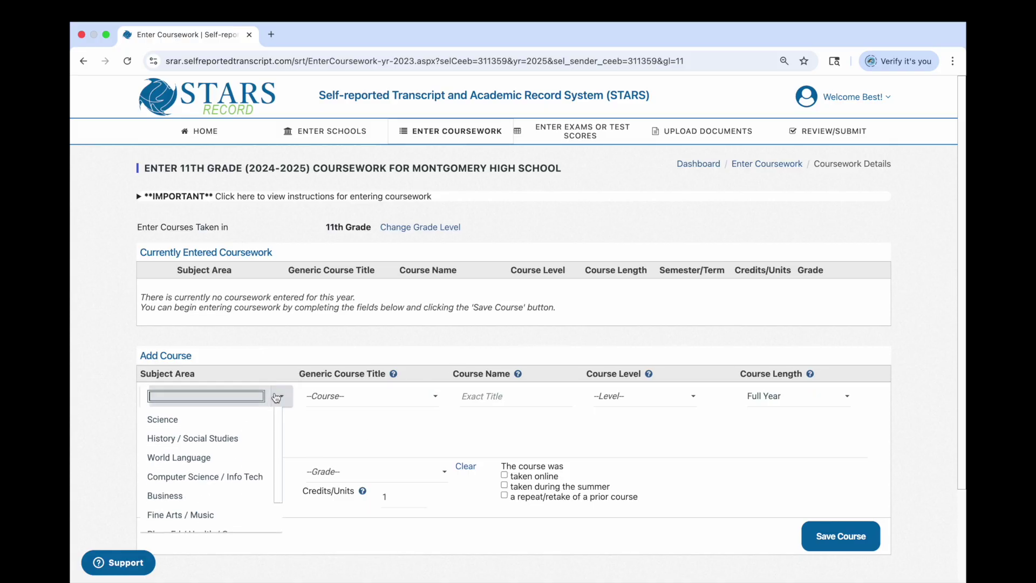
{"action": "left_click", "coordinate": [209, 421]}
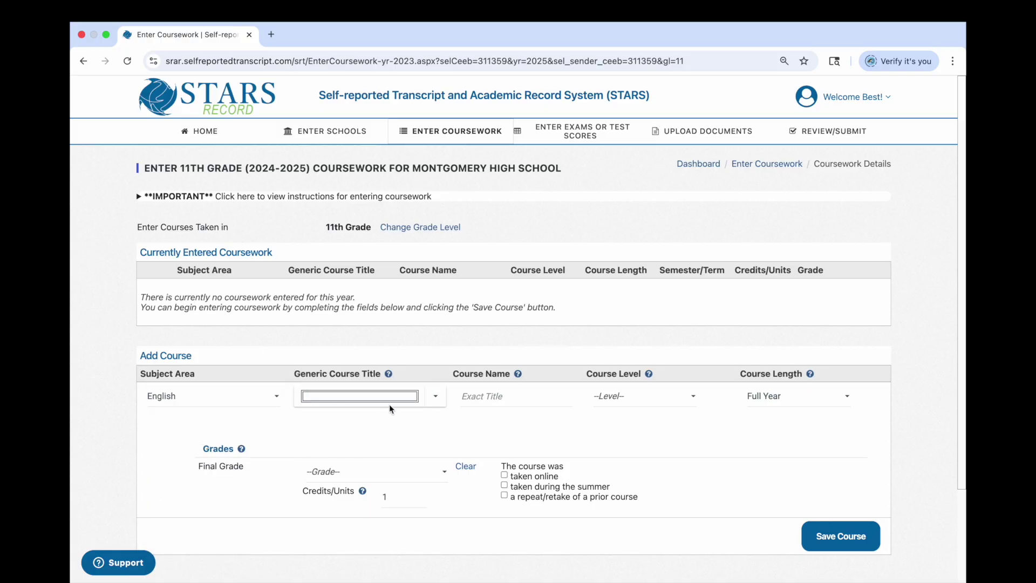
{"action": "left_click", "coordinate": [437, 393]}
{"action": "scroll", "coordinate": [366, 480], "scroll_direction": "down", "scroll_amount": 3}
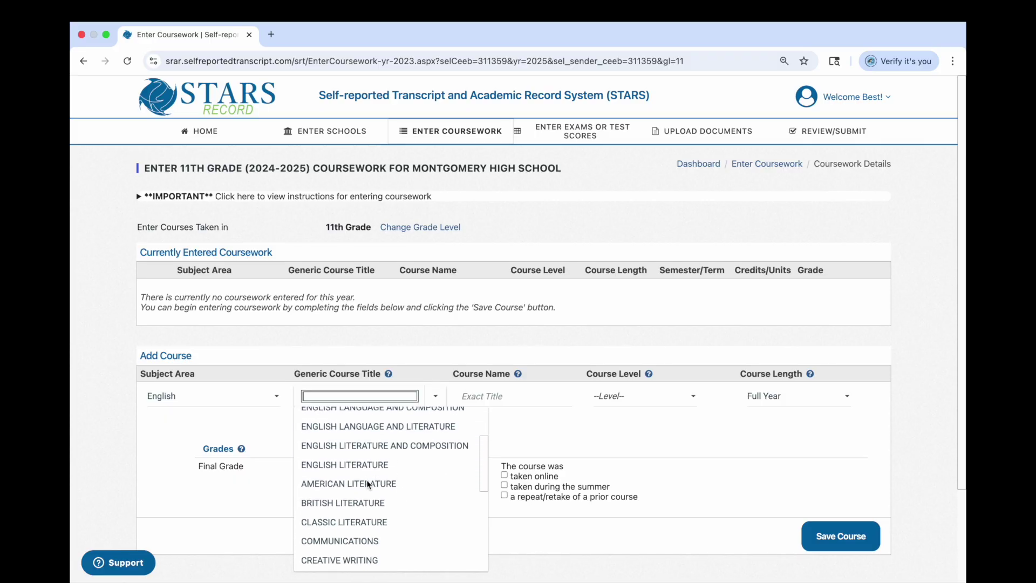
{"action": "scroll", "coordinate": [366, 480], "scroll_direction": "down", "scroll_amount": 2}
{"action": "left_click", "coordinate": [358, 469]}
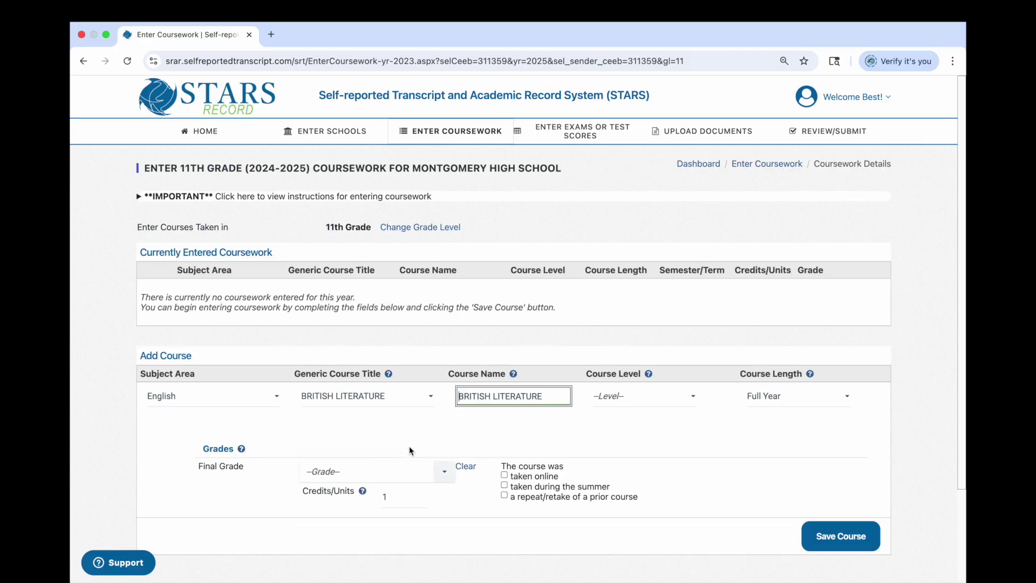
Replace the auto-filled course name with 'Intro to British Literature' and set the level to Standard
{"action": "triple_click", "coordinate": [502, 396]}
{"action": "key", "text": "BackSpace"}
{"action": "type", "text": "Intro to Br"}
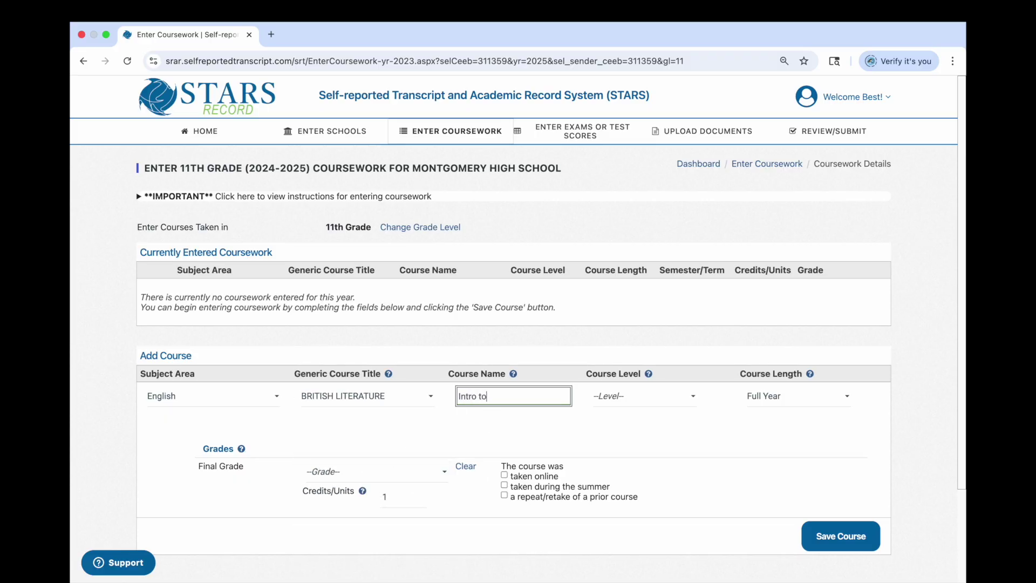
{"action": "type", "text": "itish Literat"}
{"action": "type", "text": "ure"}
{"action": "left_click", "coordinate": [643, 396]}
{"action": "left_click", "coordinate": [627, 426]}
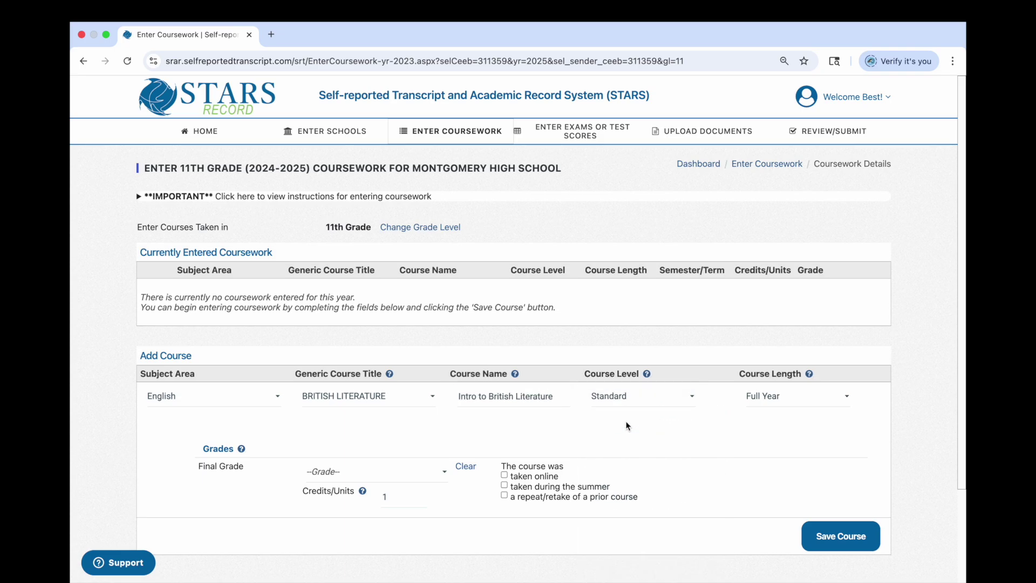
Make the course Semester length with grades 95 and 89 for the two semesters
{"action": "left_click", "coordinate": [773, 402]}
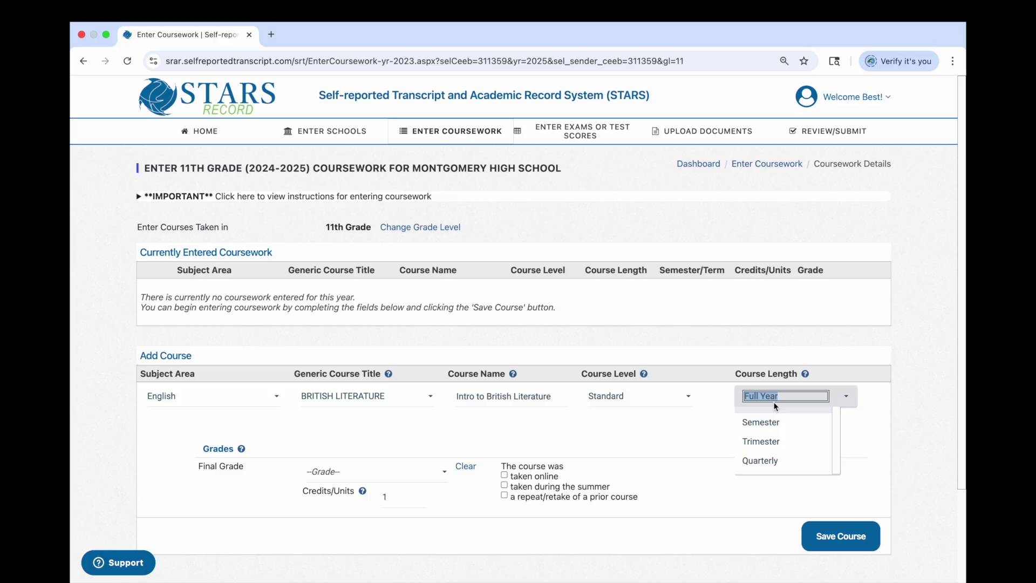
{"action": "left_click", "coordinate": [752, 439]}
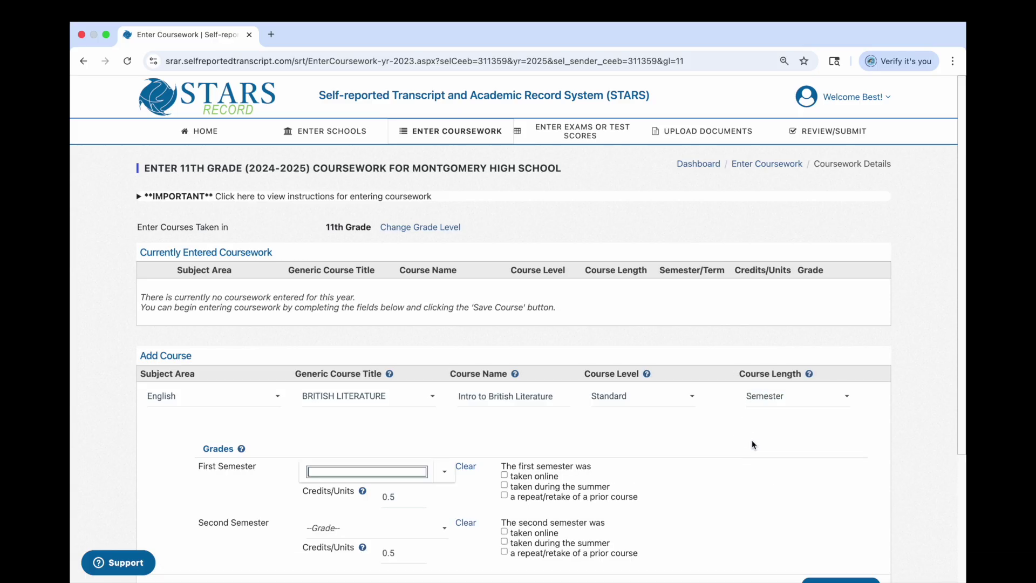
{"action": "scroll", "coordinate": [413, 491], "scroll_direction": "down", "scroll_amount": 2}
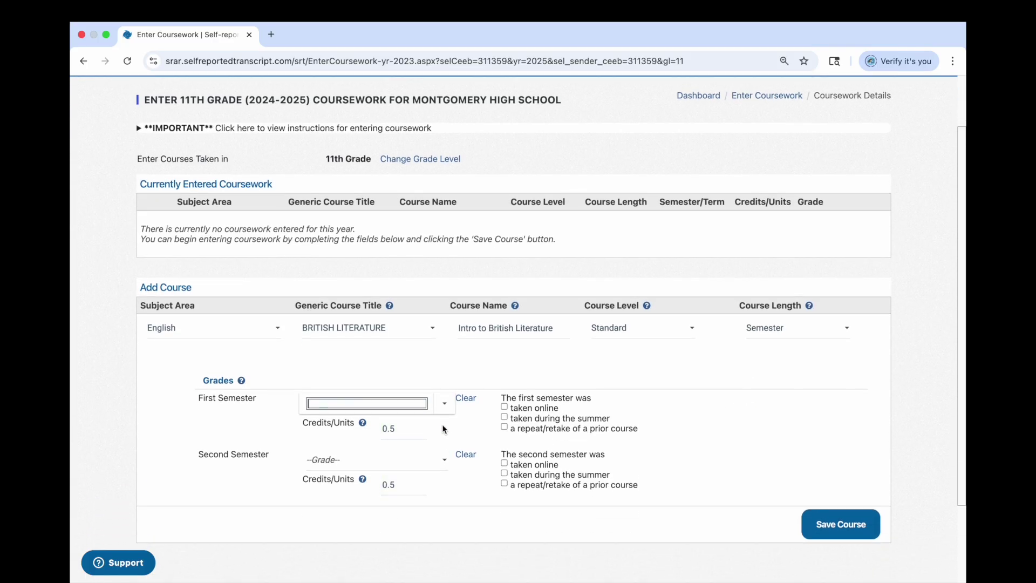
{"action": "left_click", "coordinate": [445, 405]}
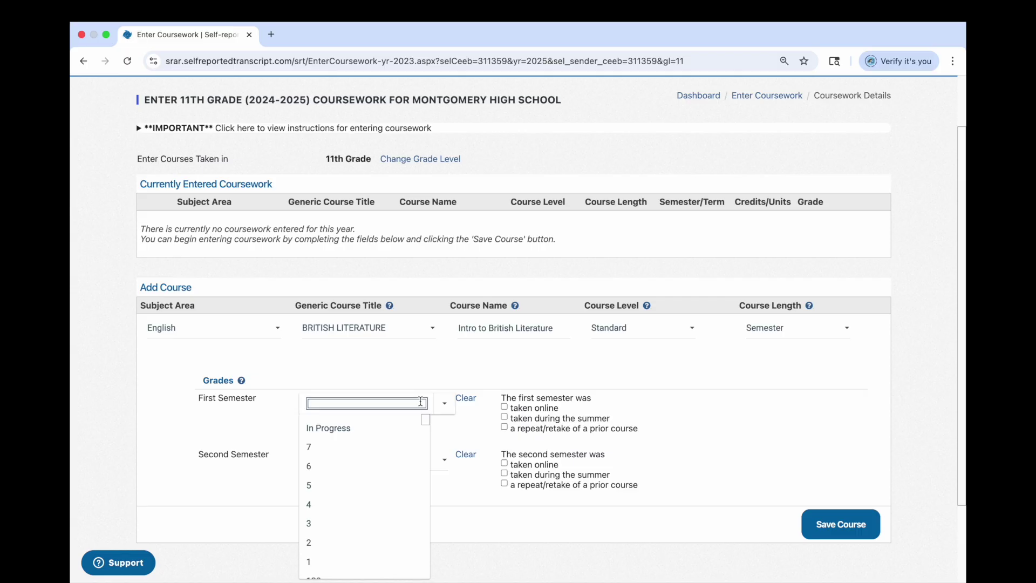
{"action": "type", "text": "95"}
{"action": "key", "text": "Return"}
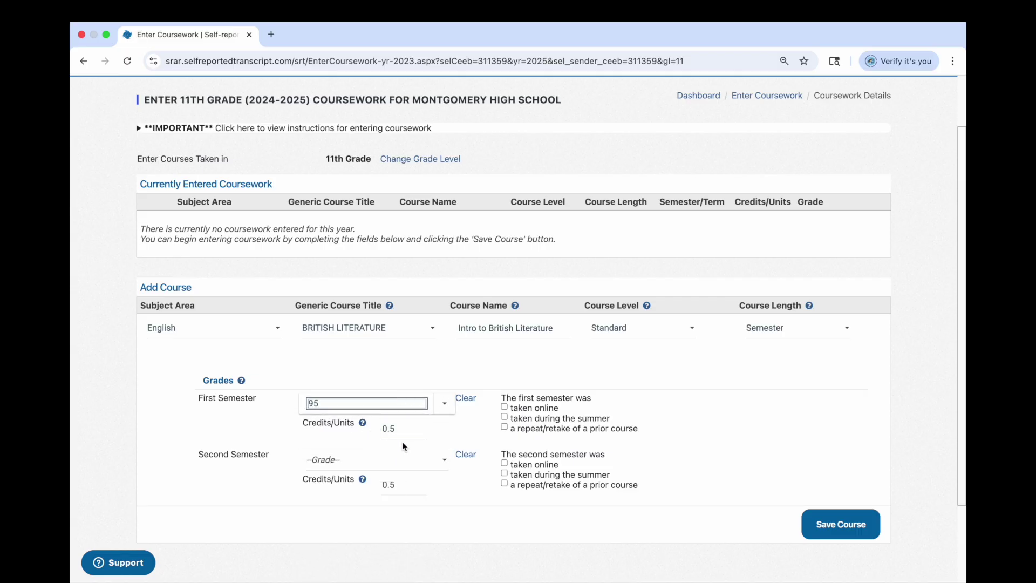
{"action": "left_click", "coordinate": [446, 438]}
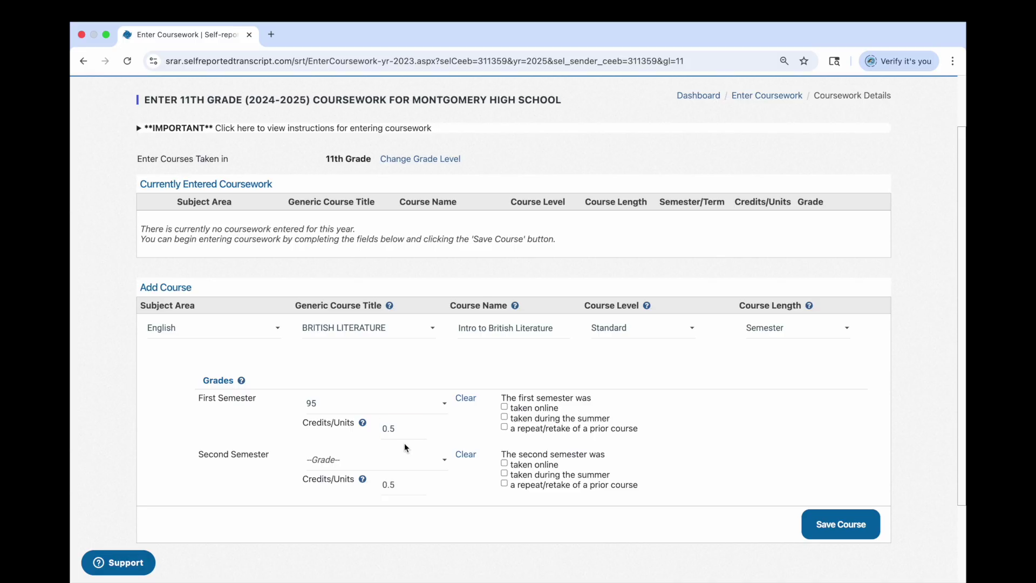
{"action": "left_click", "coordinate": [443, 460]}
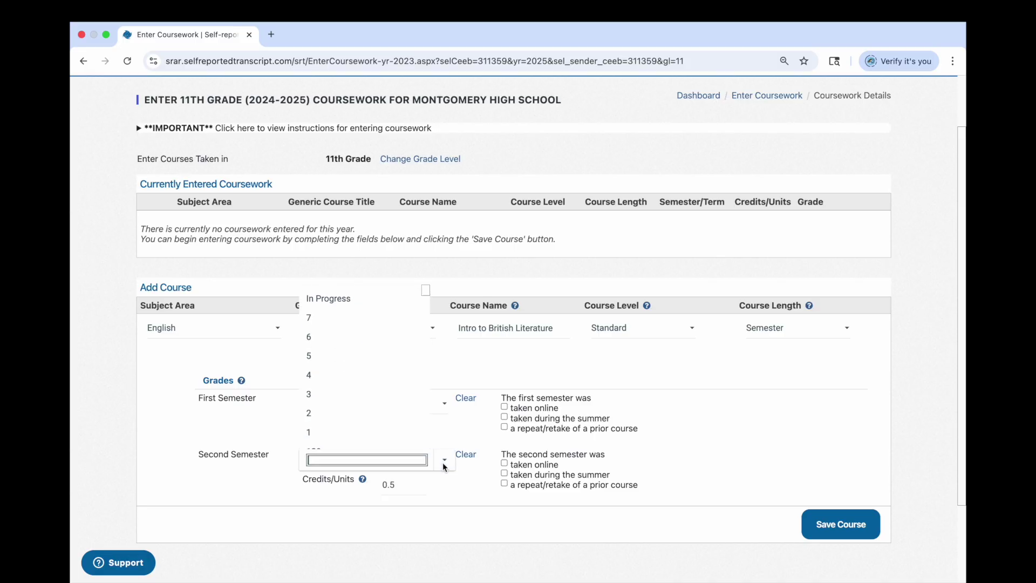
{"action": "type", "text": "89"}
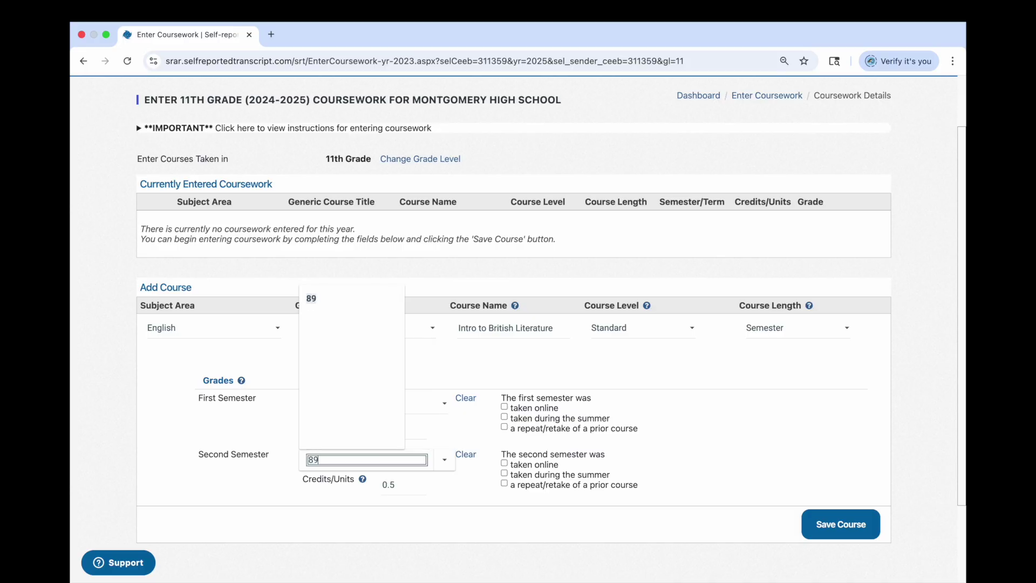
{"action": "key", "text": "Return"}
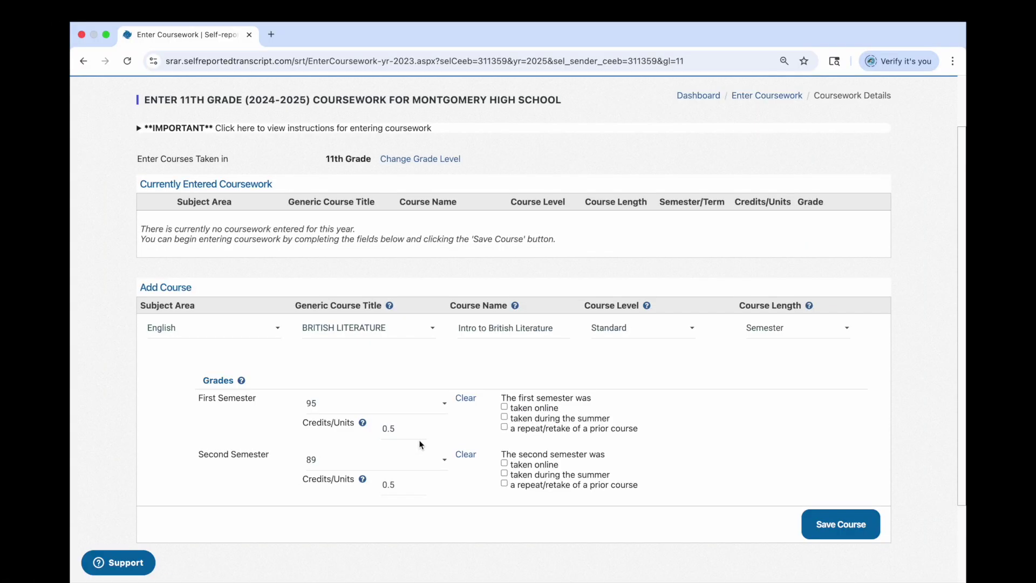
Switch the course length to Trimester and enter 94 for the third trimester
{"action": "left_click", "coordinate": [772, 333]}
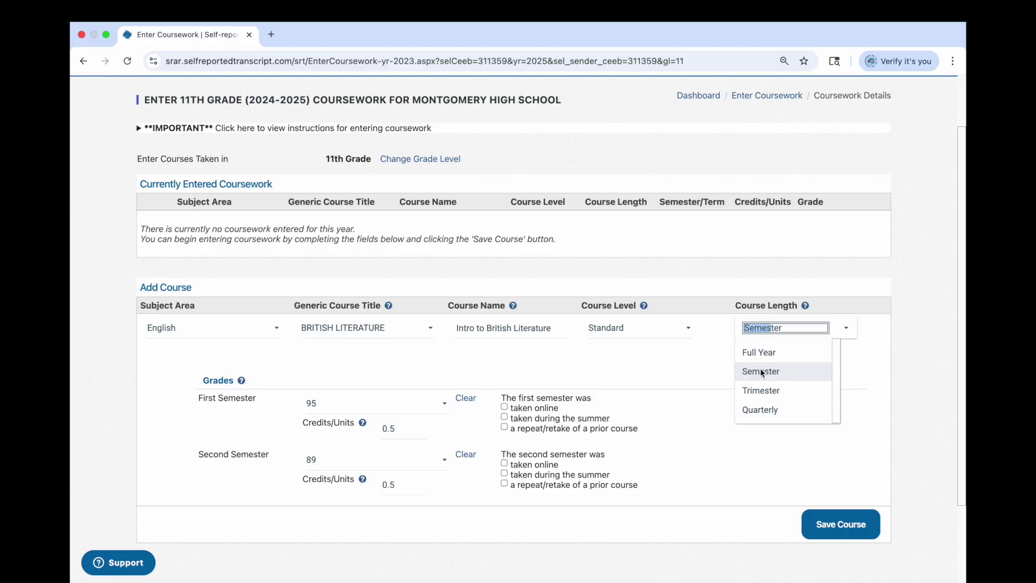
{"action": "type", "text": "Tri"}
{"action": "key", "text": "Return"}
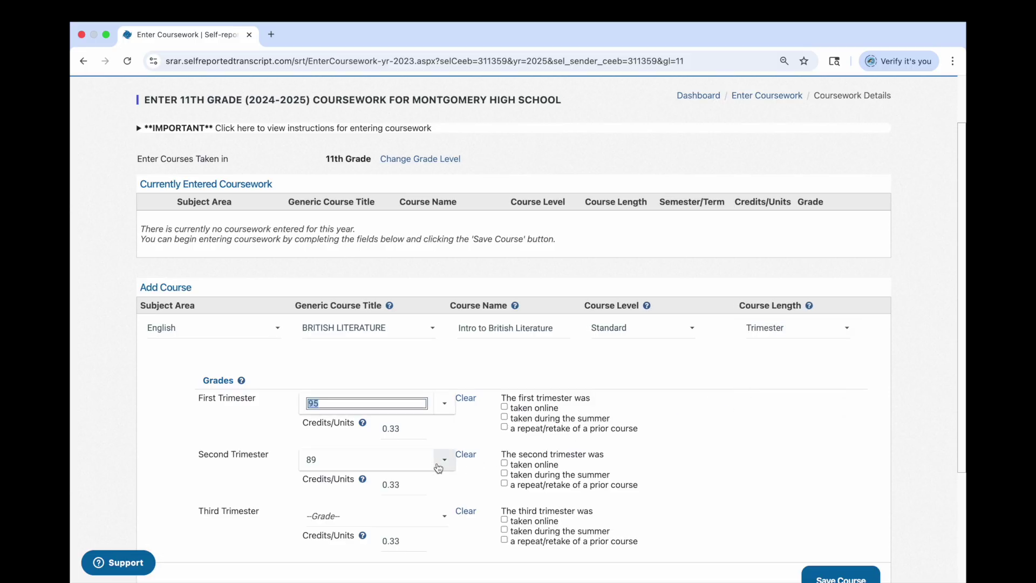
{"action": "scroll", "coordinate": [438, 467], "scroll_direction": "down", "scroll_amount": 1}
{"action": "left_click", "coordinate": [444, 475]}
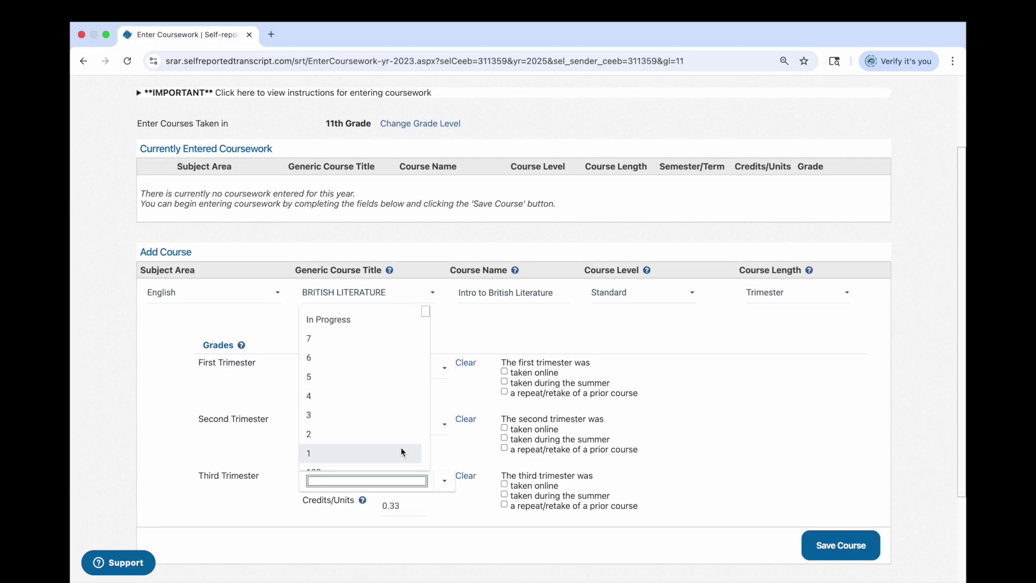
{"action": "type", "text": "94"}
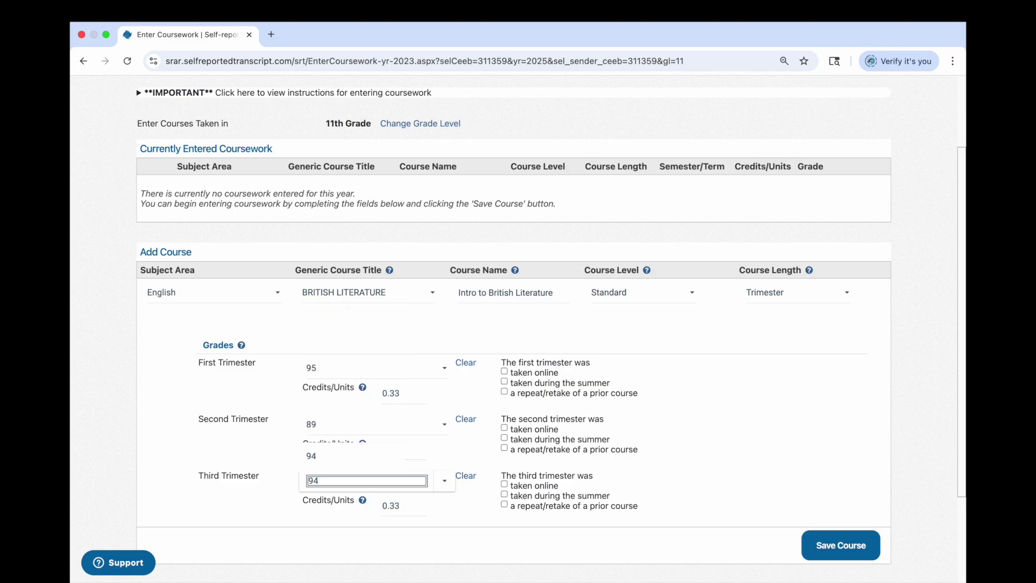
{"action": "key", "text": "Return"}
{"action": "left_click", "coordinate": [470, 454]}
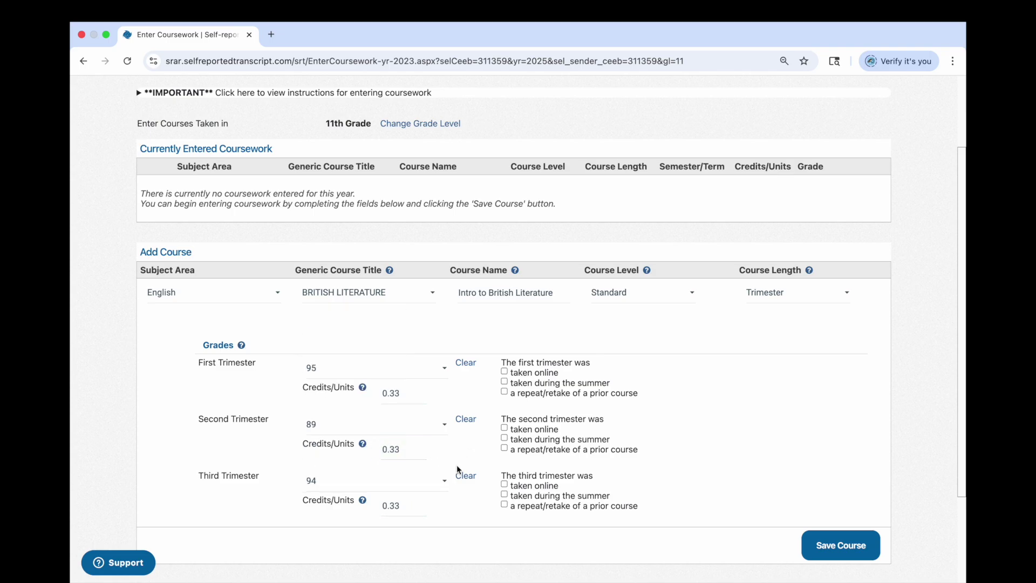
Clear the third and second trimester grades, then reselect 89 for the second trimester
{"action": "left_click", "coordinate": [464, 475]}
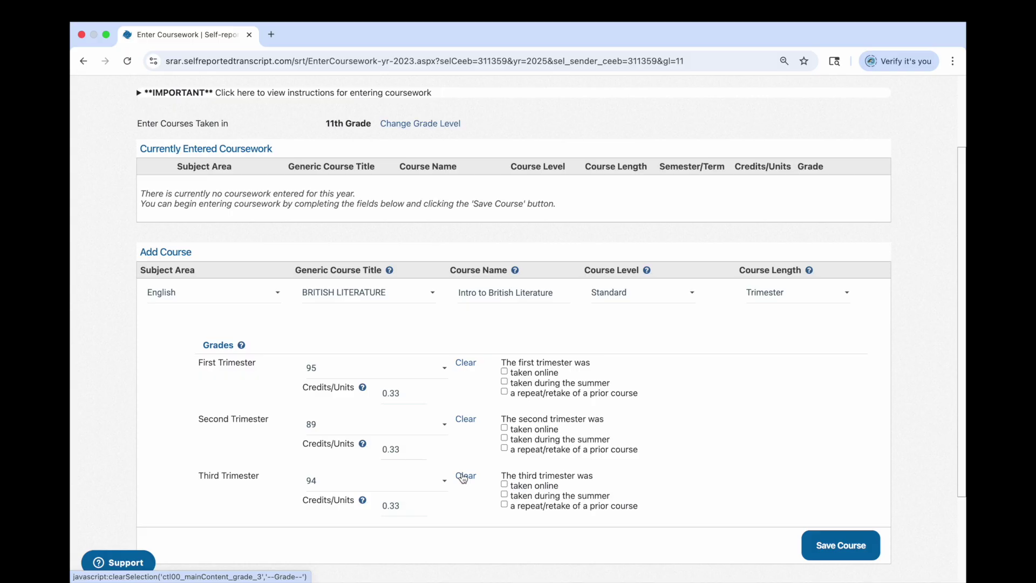
{"action": "left_click", "coordinate": [466, 419]}
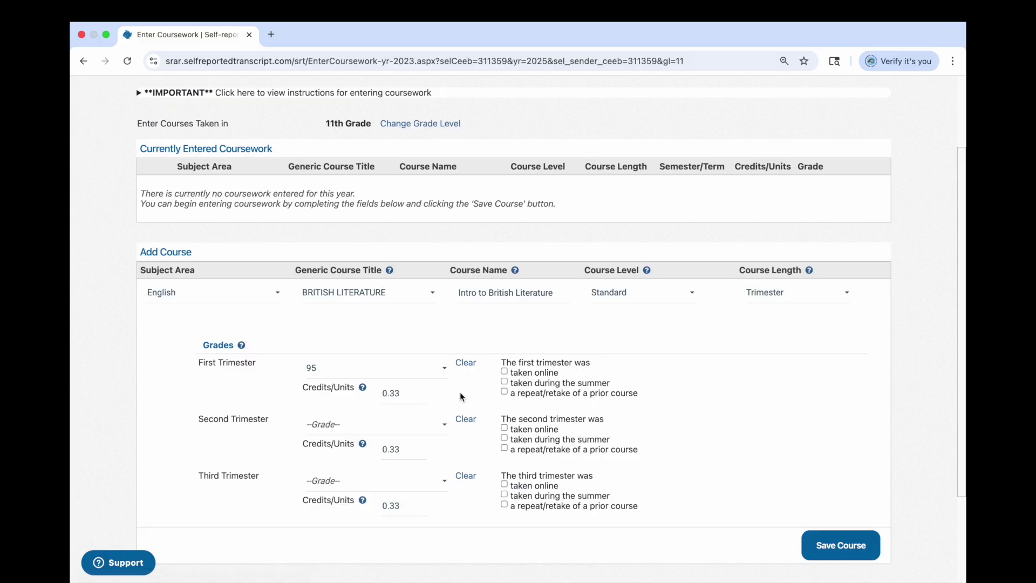
{"action": "left_click", "coordinate": [444, 426]}
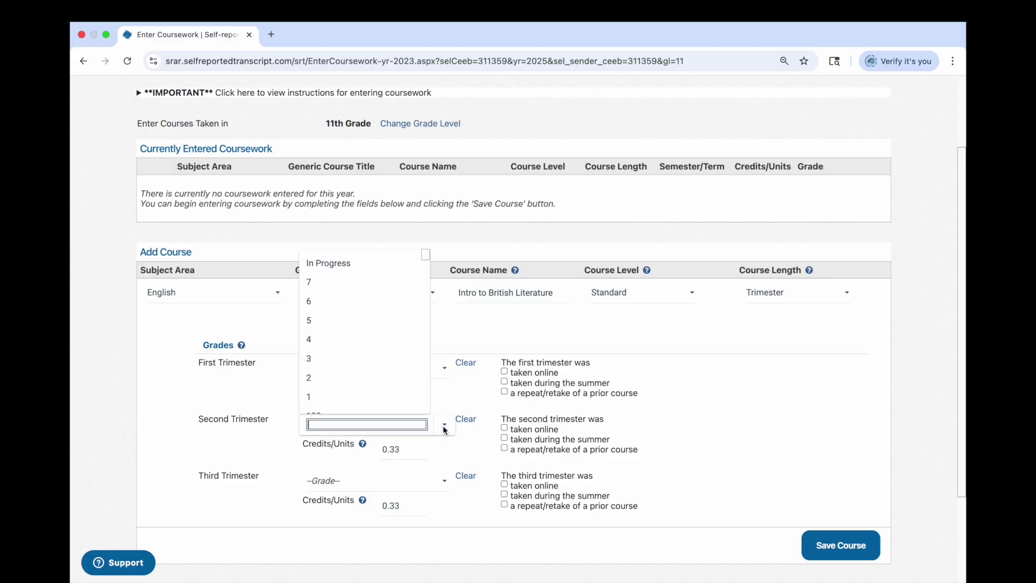
{"action": "type", "text": "89"}
{"action": "key", "text": "Return"}
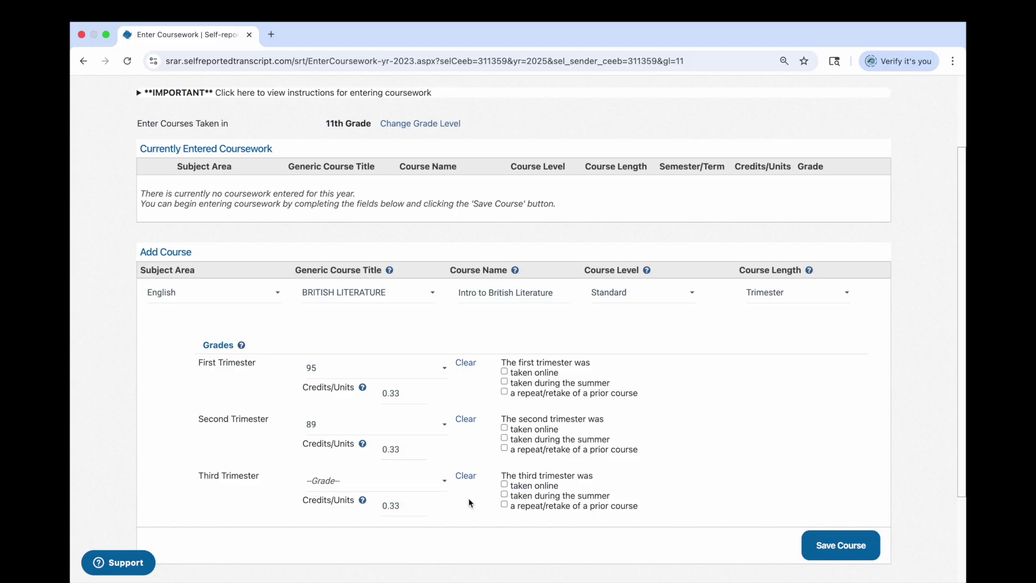
Change the course length to Full Year with a final grade of 93
{"action": "left_click", "coordinate": [787, 292]}
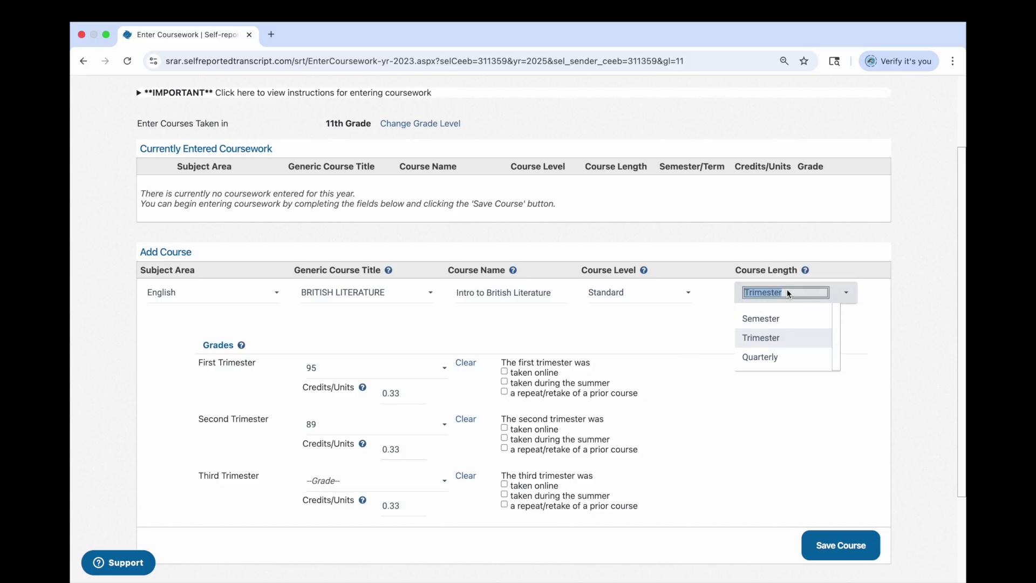
{"action": "scroll", "coordinate": [787, 325], "scroll_direction": "up", "scroll_amount": 1}
{"action": "left_click", "coordinate": [763, 311]}
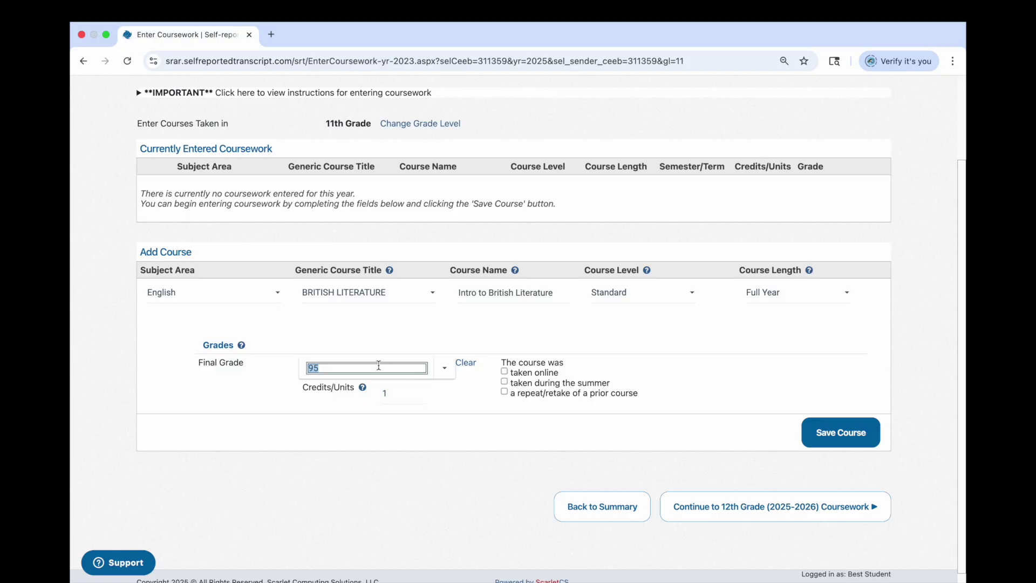
{"action": "type", "text": "93"}
{"action": "left_click", "coordinate": [447, 397]}
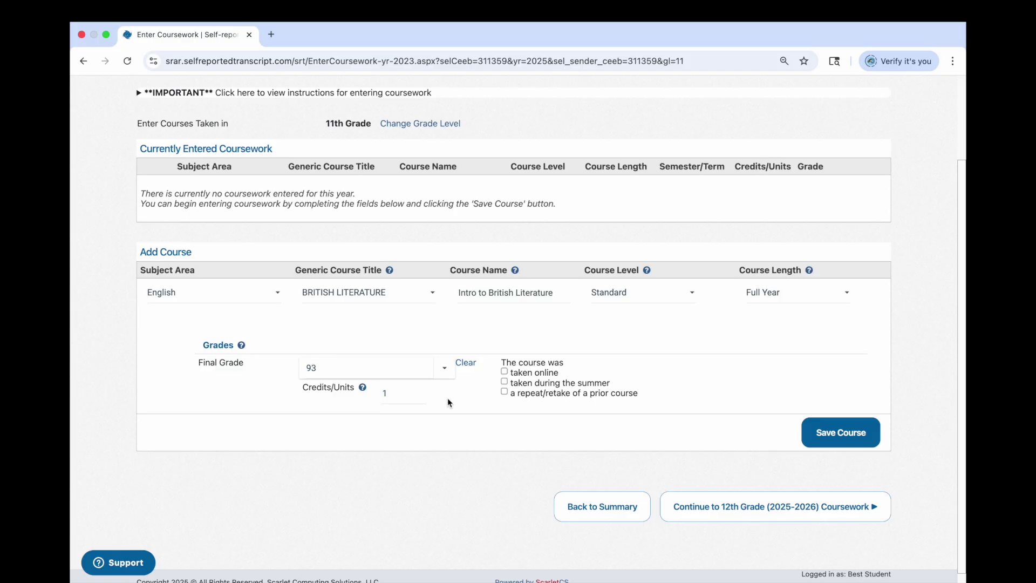
Switch the course to Quarterly and reset the second quarter grade to 90
{"action": "left_click", "coordinate": [765, 297]}
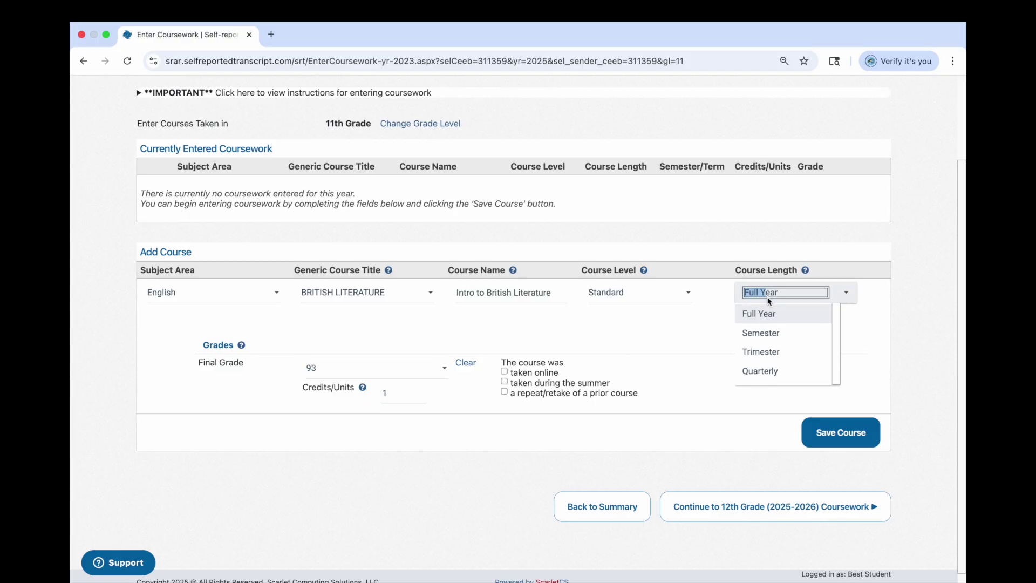
{"action": "left_click", "coordinate": [756, 371]}
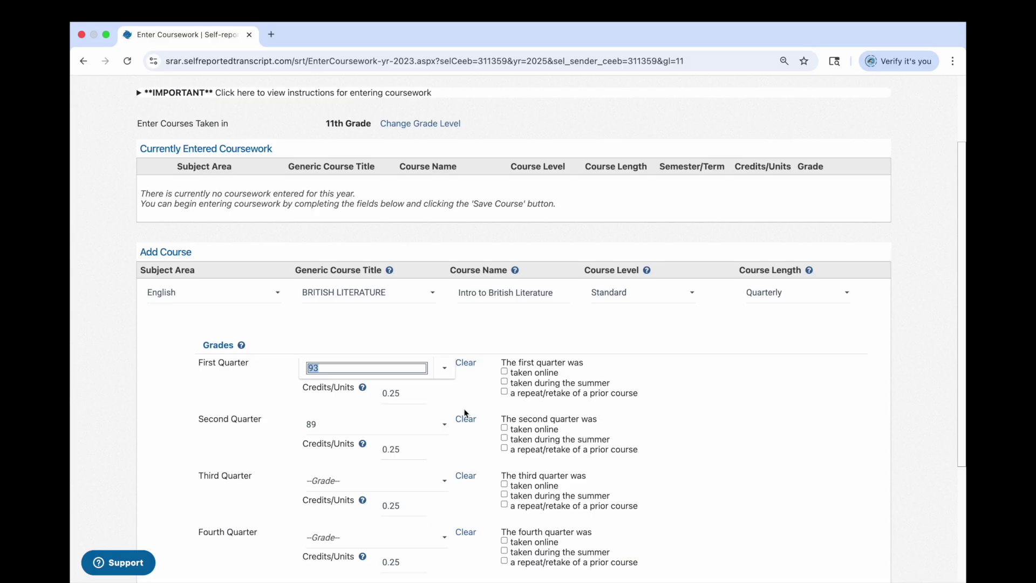
{"action": "scroll", "coordinate": [465, 412], "scroll_direction": "down", "scroll_amount": 1}
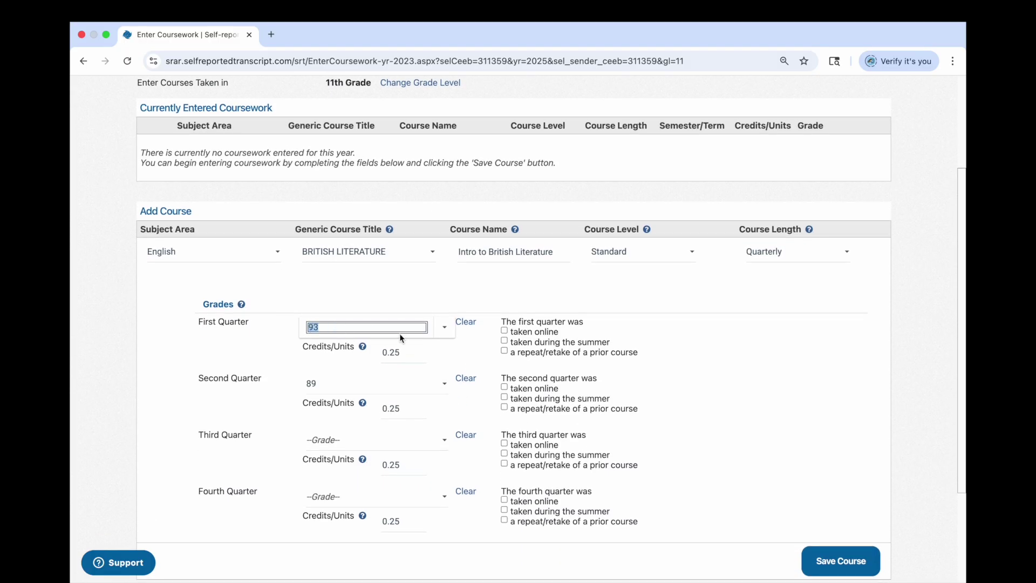
{"action": "left_click", "coordinate": [458, 379]}
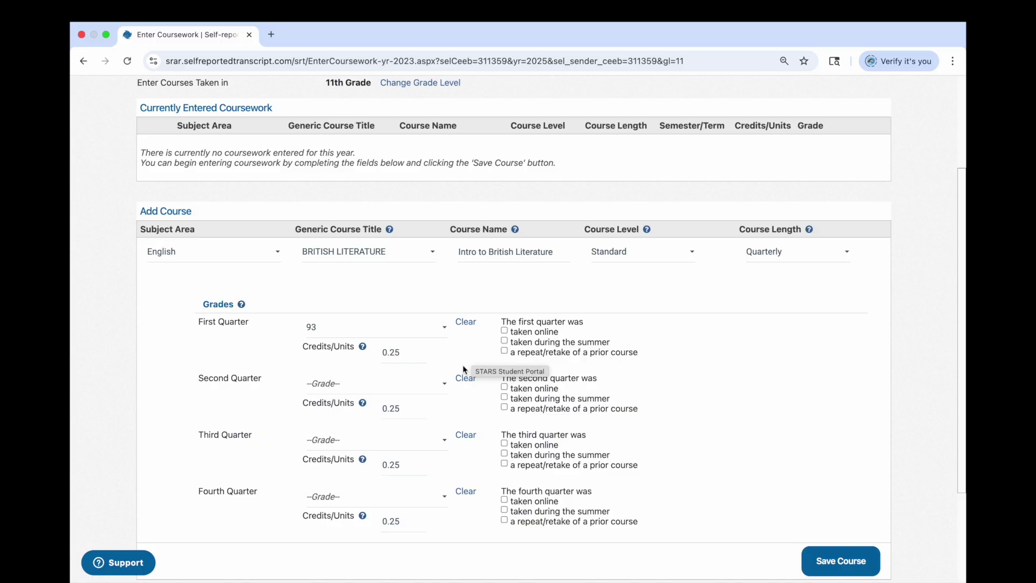
{"action": "left_click", "coordinate": [443, 384]}
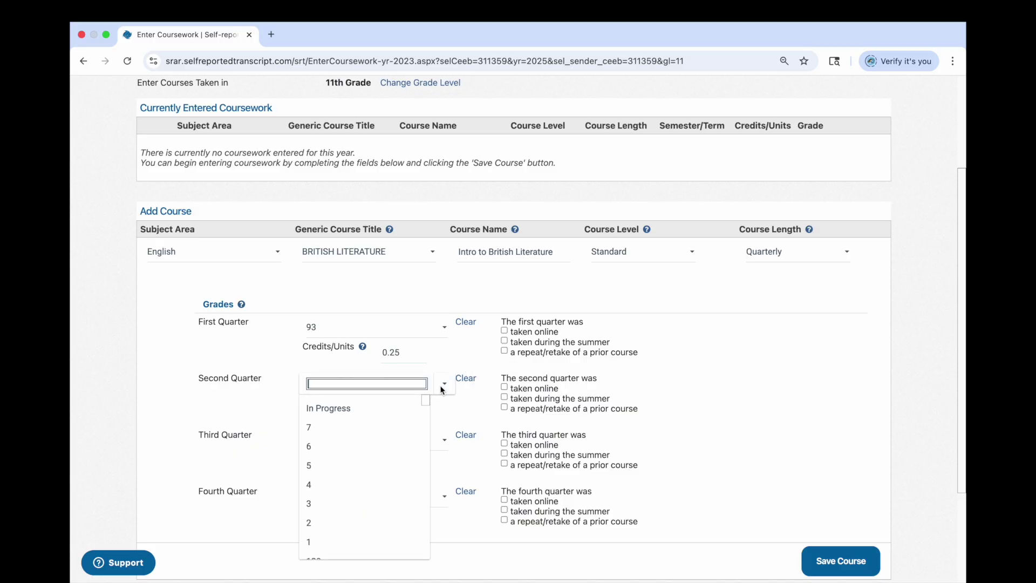
{"action": "type", "text": "90"}
{"action": "key", "text": "Return"}
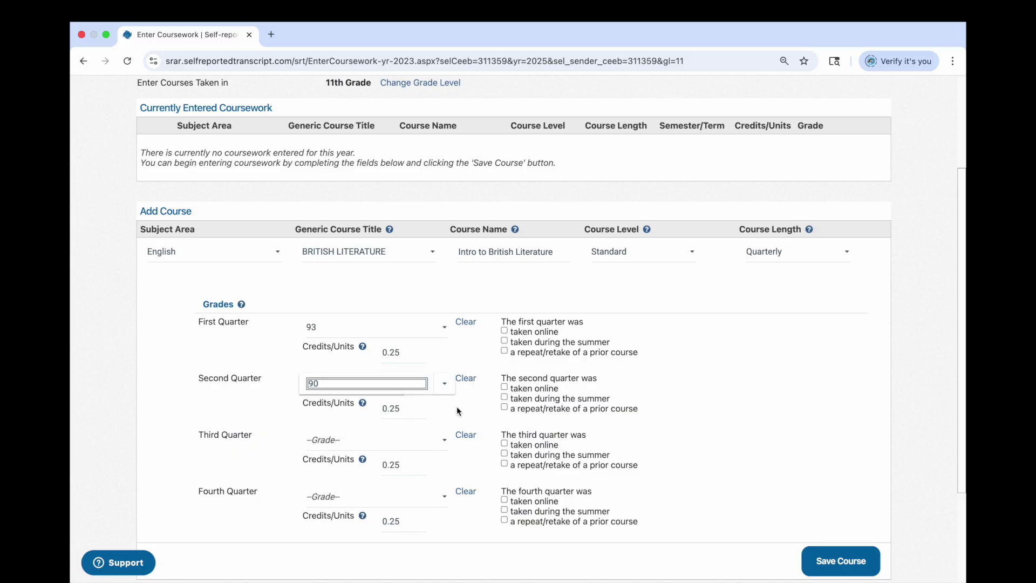
{"action": "left_click", "coordinate": [474, 407]}
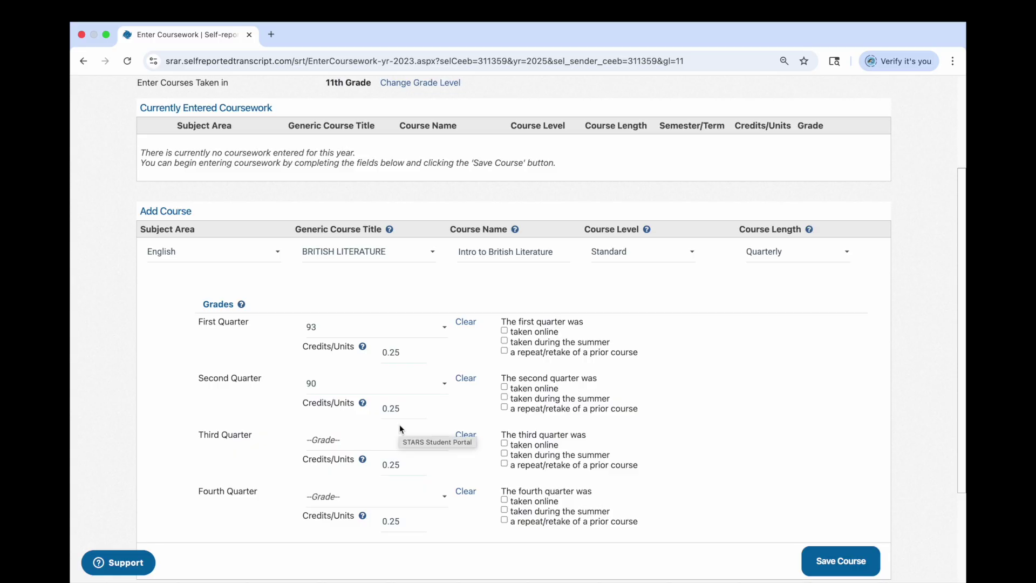
Save the course as Semester length with first-semester grade 91 and second semester cleared
{"action": "left_click", "coordinate": [768, 253]}
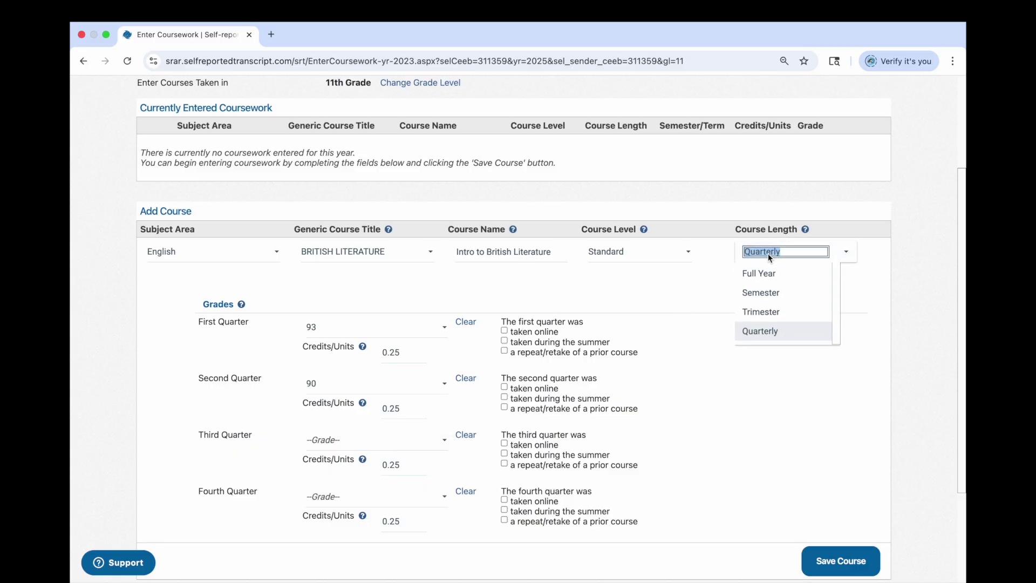
{"action": "left_click", "coordinate": [759, 295]}
{"action": "left_click", "coordinate": [366, 327]}
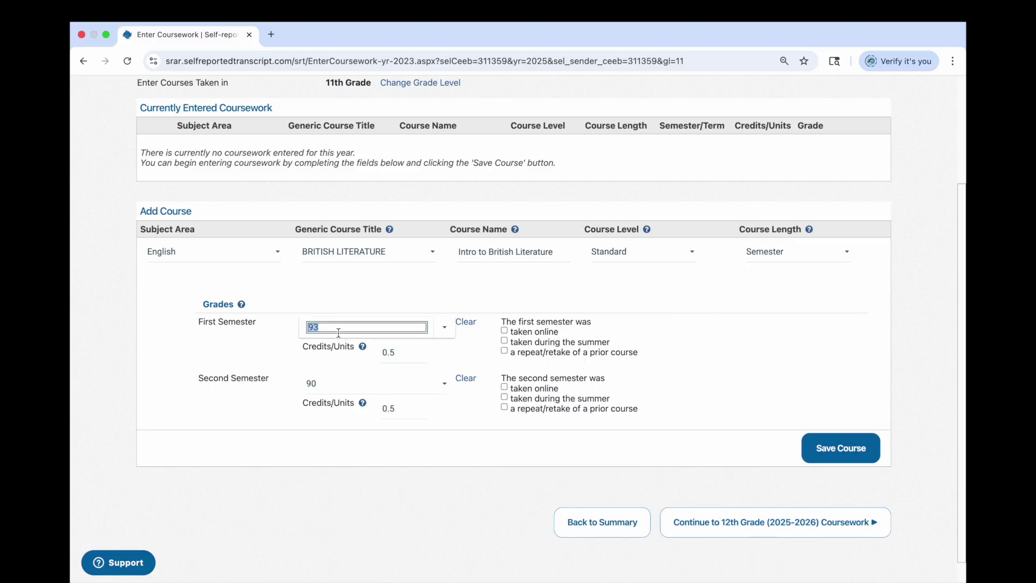
{"action": "left_click", "coordinate": [466, 379]}
{"action": "left_click", "coordinate": [362, 327]}
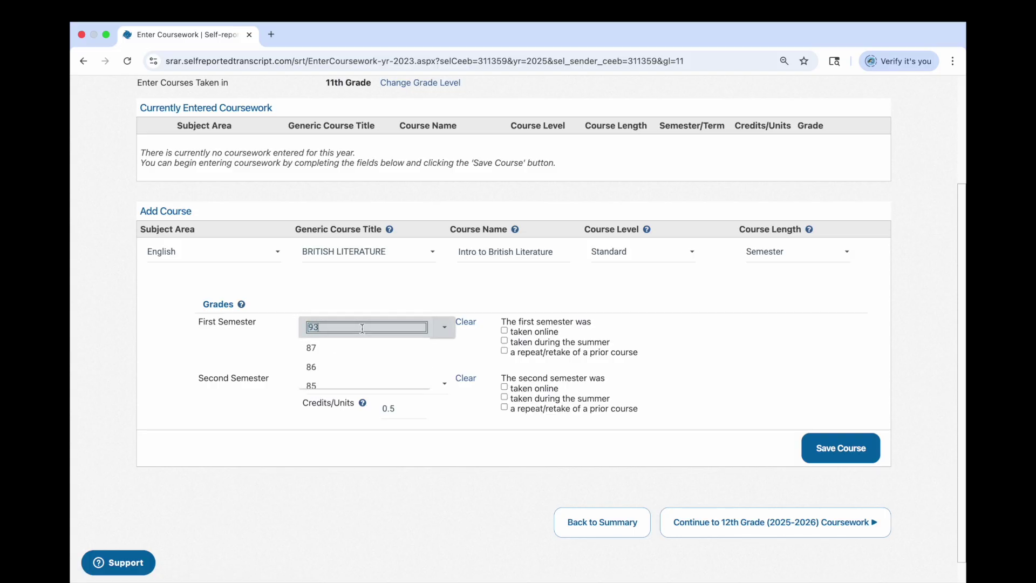
{"action": "type", "text": "9"}
{"action": "key", "text": "BackSpace"}
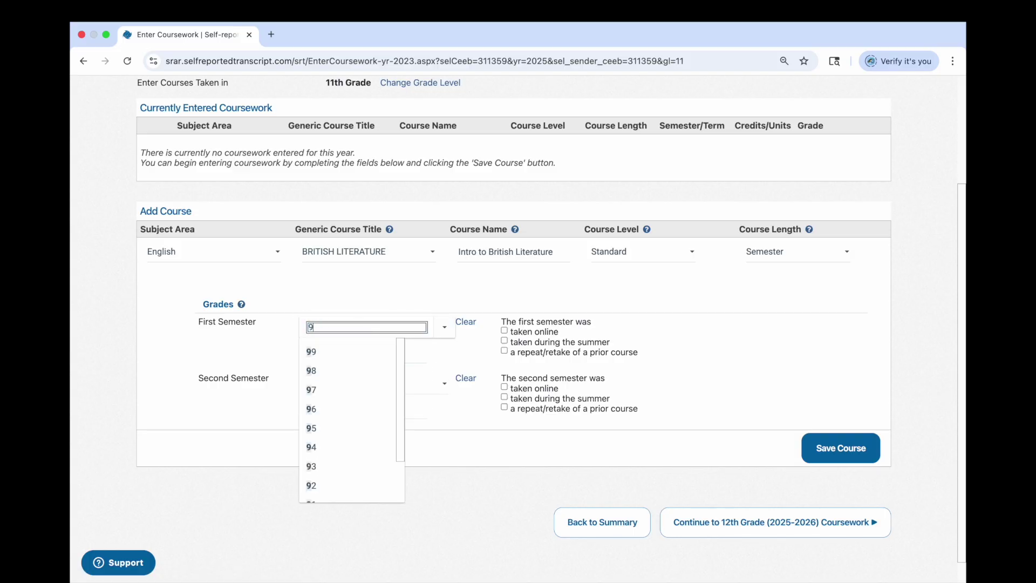
{"action": "type", "text": "1"}
{"action": "key", "text": "Return"}
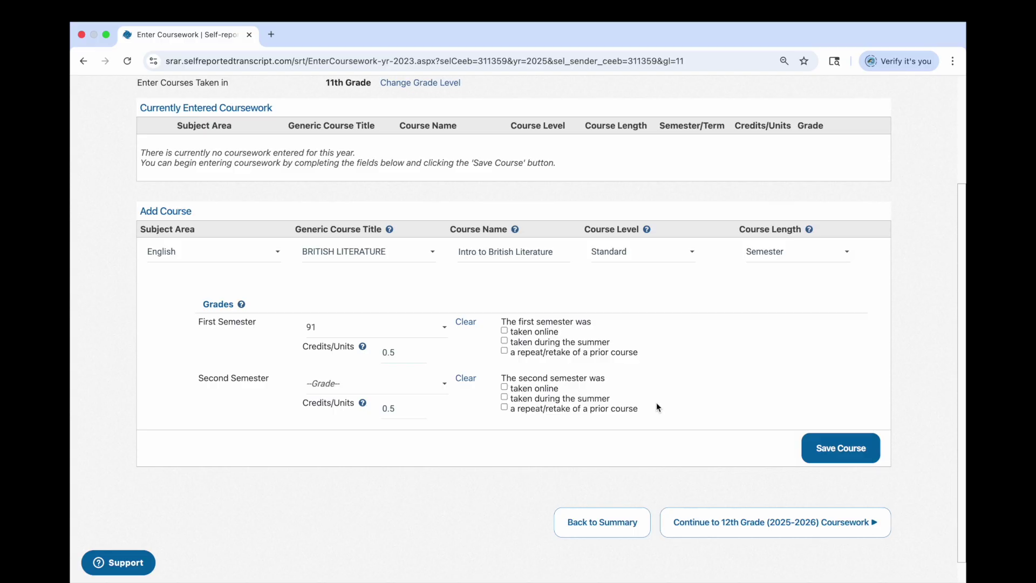
{"action": "left_click", "coordinate": [840, 448]}
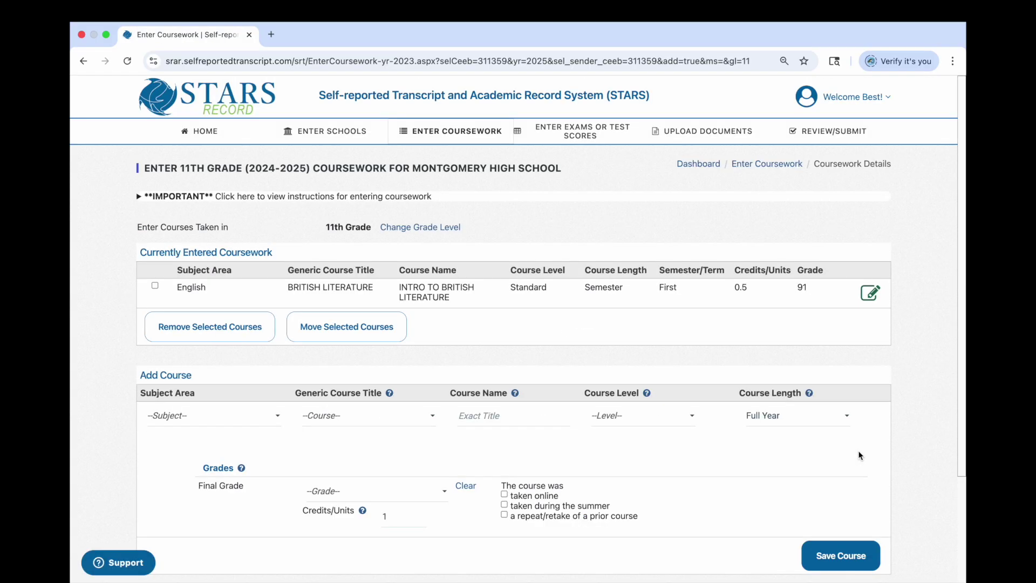